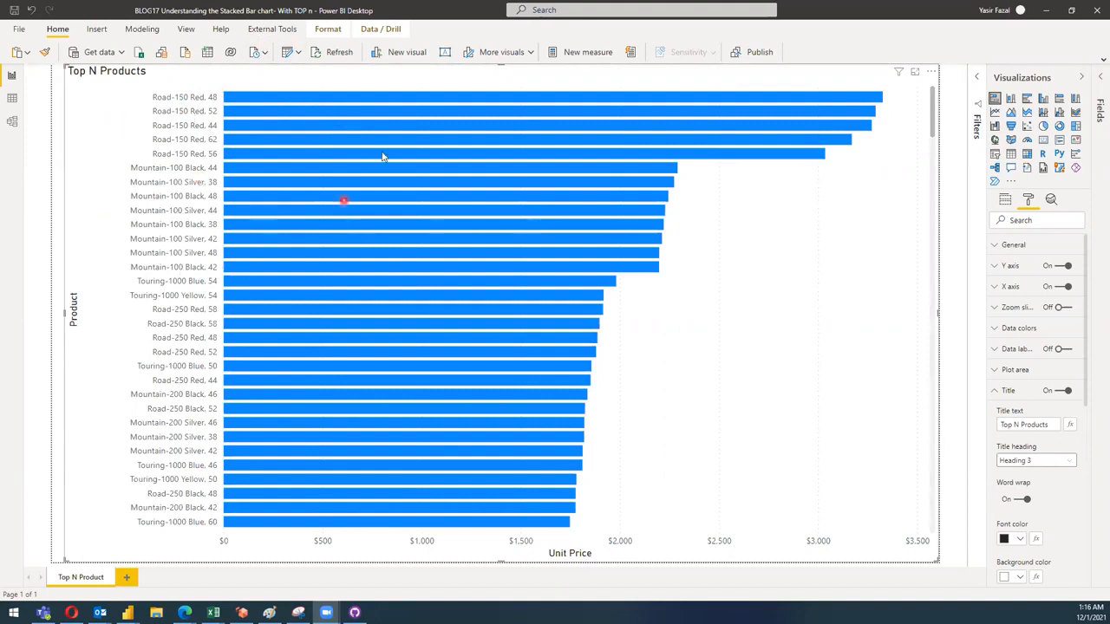
# Examine the Top N Products bar chart from the highest to the lowest unit price, including individual bar values
pyautogui.moveTo(383, 156)
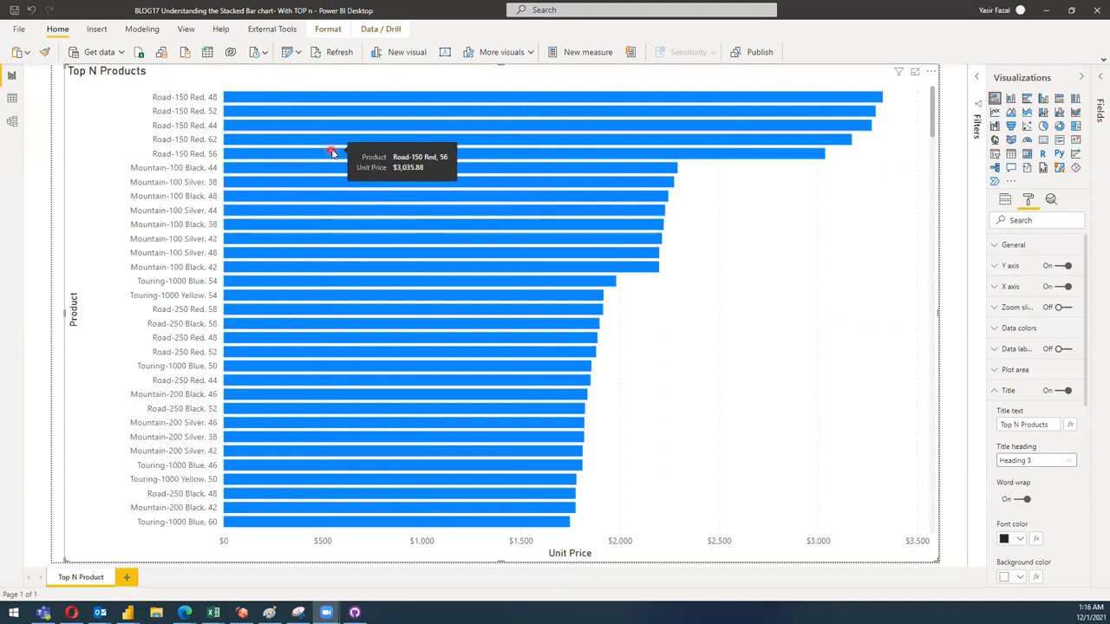
pyautogui.moveTo(269, 140)
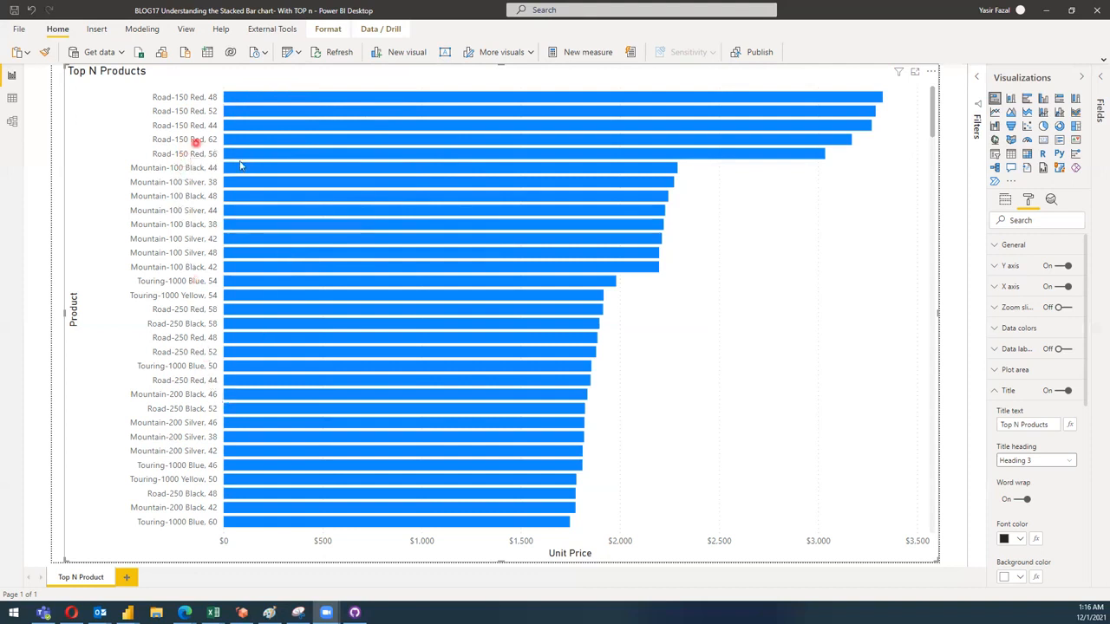
pyautogui.scroll(-15, 314, 172)
pyautogui.scroll(-20, 327, 174)
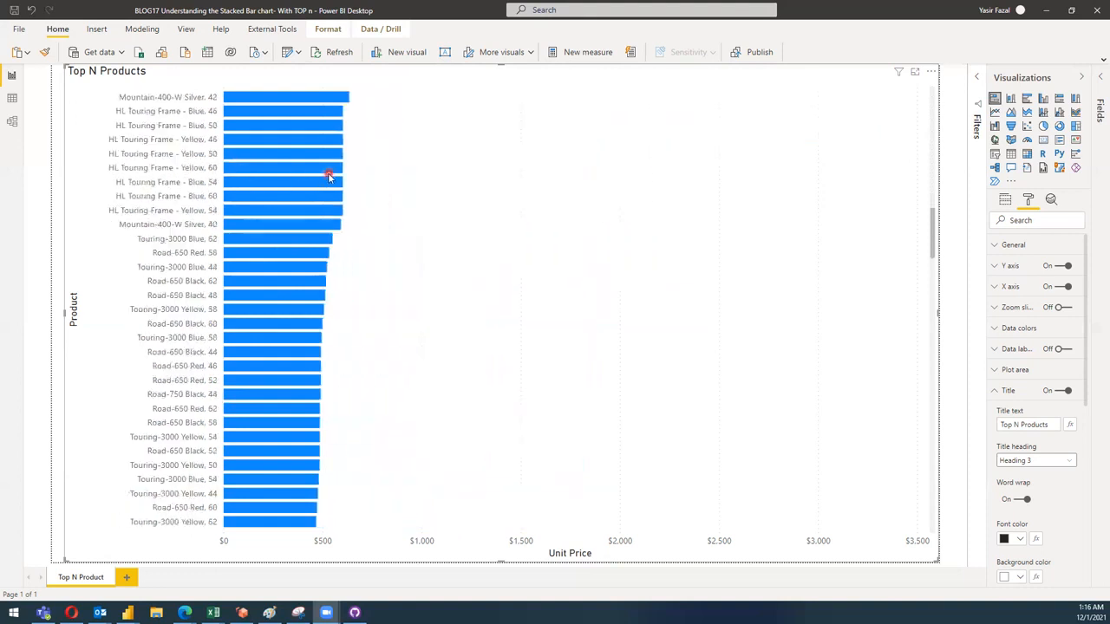
pyautogui.scroll(-15, 328, 175)
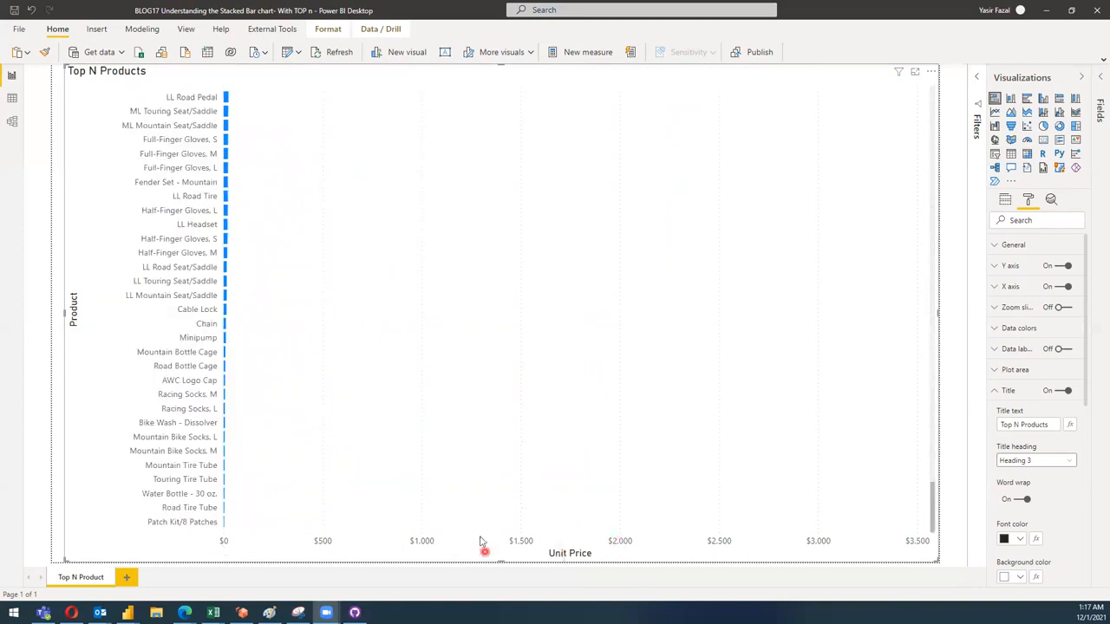
pyautogui.scroll(10, 294, 379)
pyautogui.scroll(10, 295, 379)
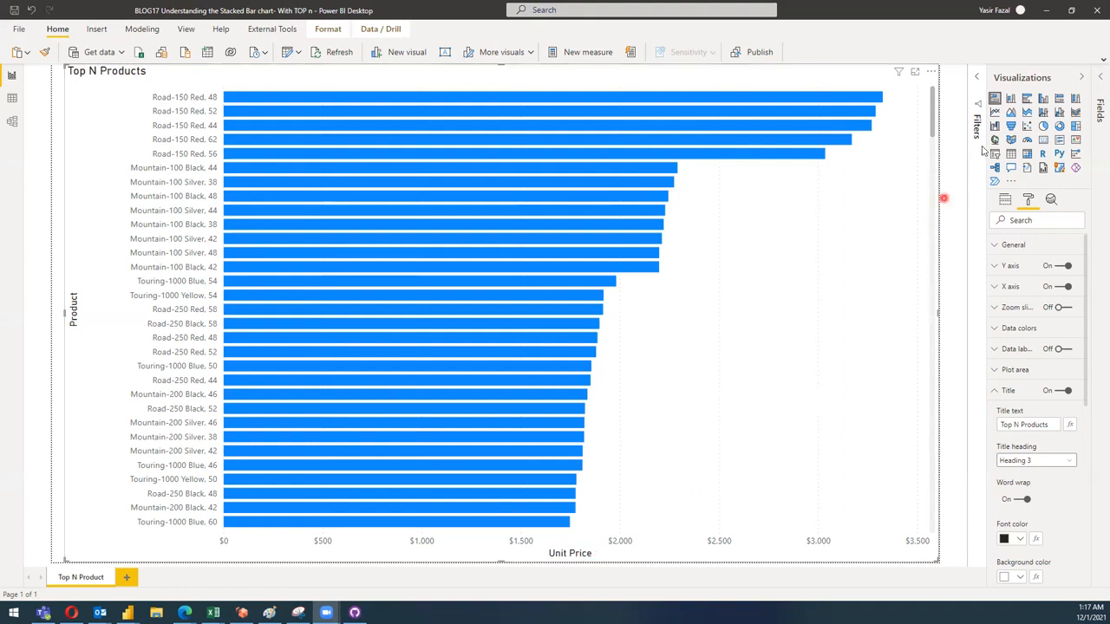
# Set the chart's Product filter to the Top N type, showing the top 20 items
pyautogui.click(978, 120)
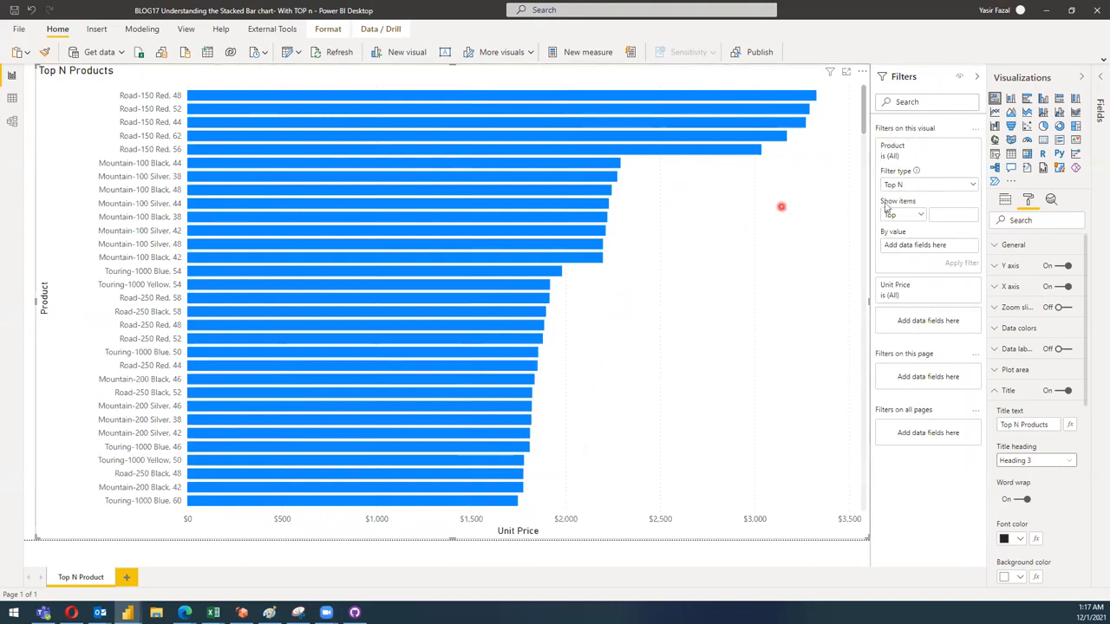
pyautogui.click(925, 185)
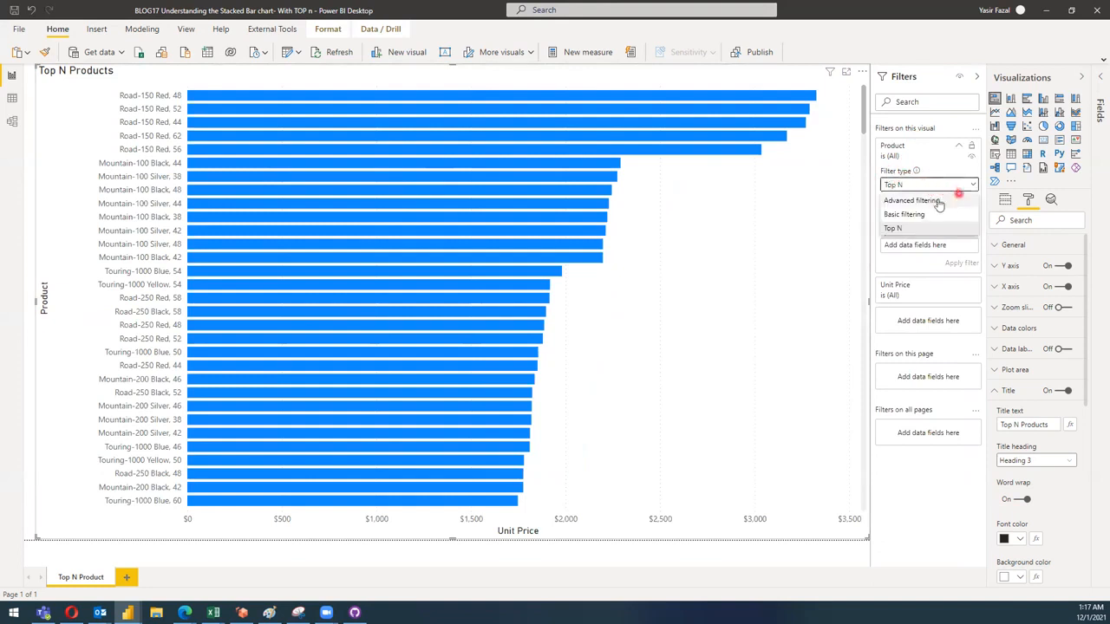
pyautogui.click(902, 230)
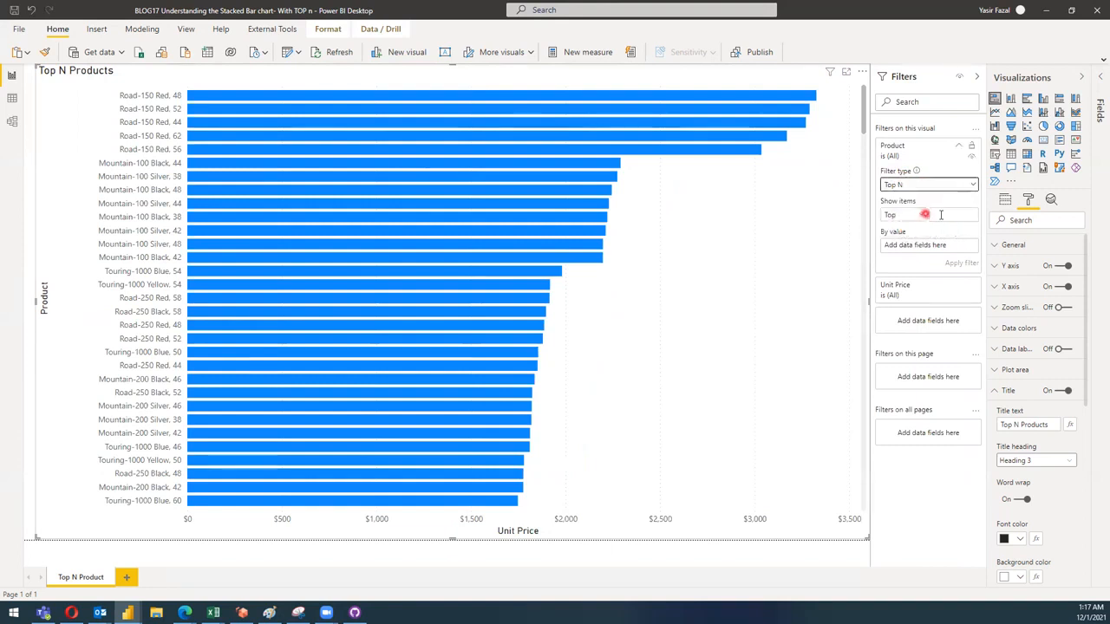
pyautogui.click(949, 215)
pyautogui.write('1')
pyautogui.press('BackSpace')
pyautogui.write('-1')
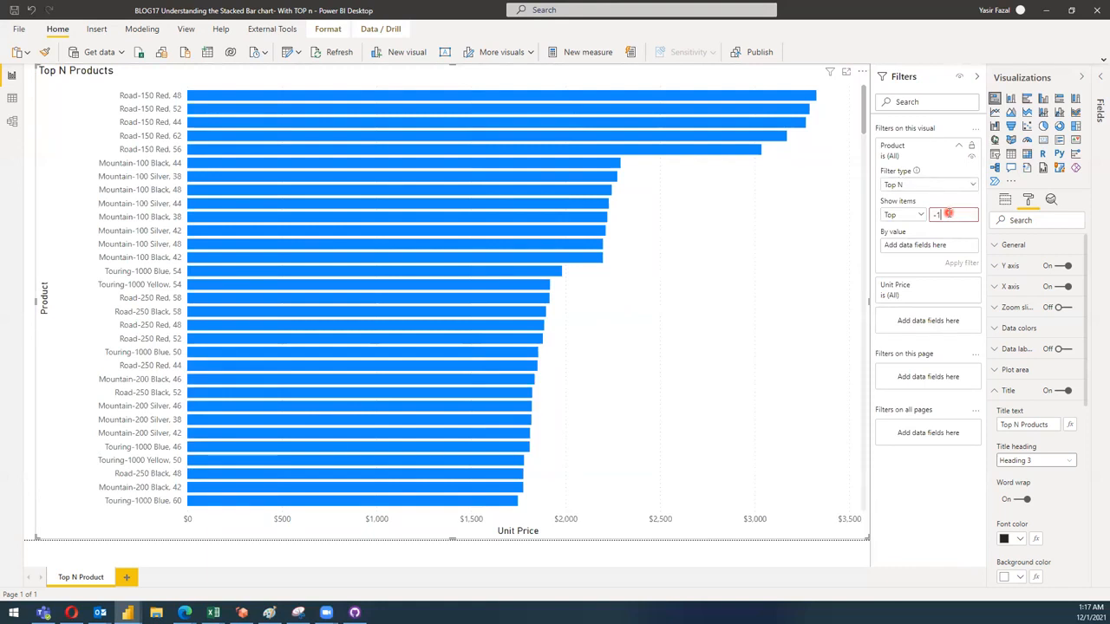
pyautogui.press('BackSpace')
pyautogui.press('BackSpace')
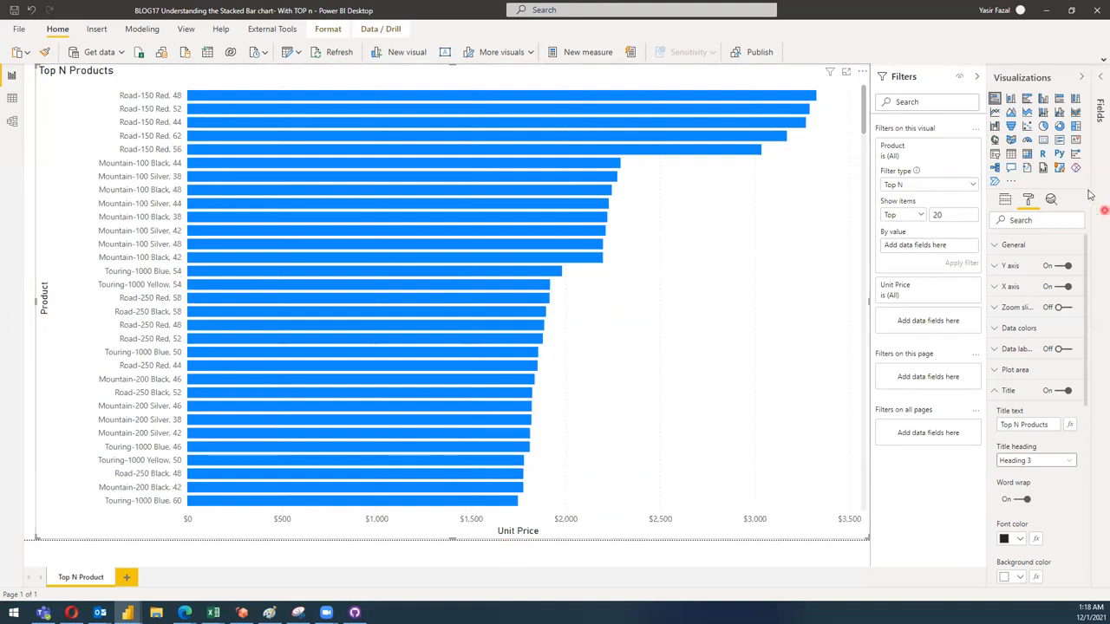
# Use Unit Price from the Sales table as the Product filter's ranking value and apply the filter
pyautogui.click(1098, 108)
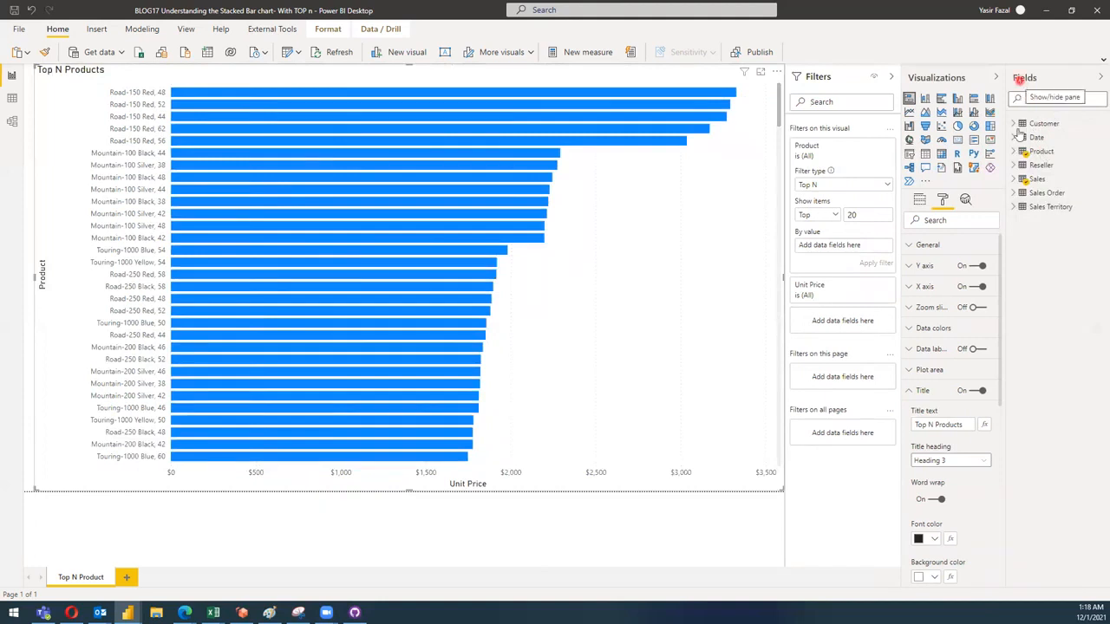
pyautogui.click(1019, 180)
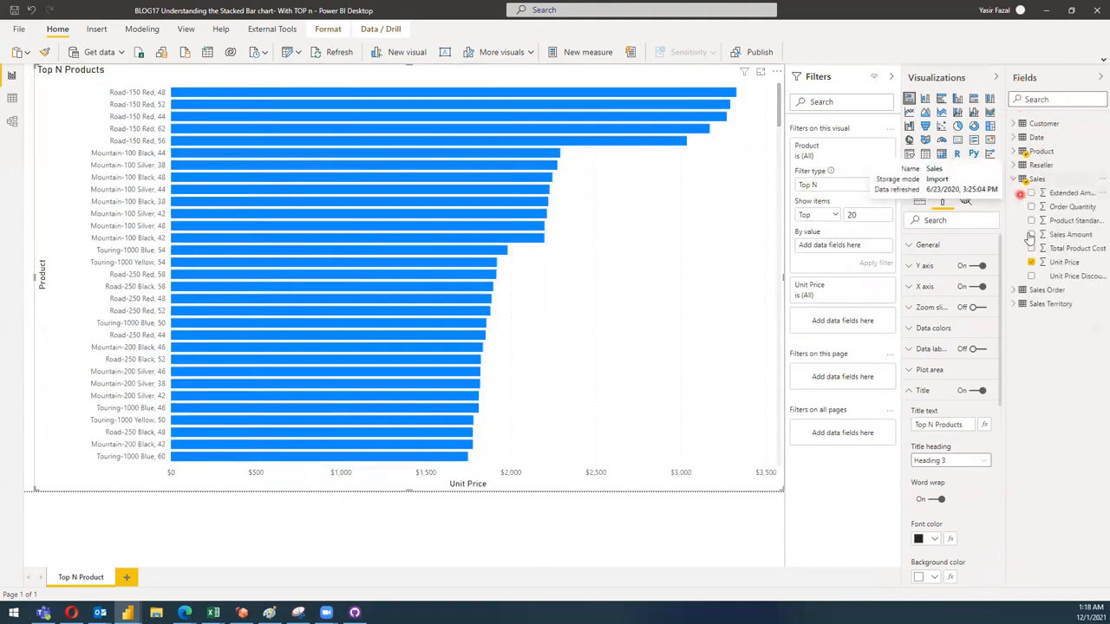
pyautogui.click(1062, 265)
pyautogui.moveTo(1062, 269); pyautogui.dragTo(850, 247)
pyautogui.click(878, 263)
pyautogui.click(878, 263)
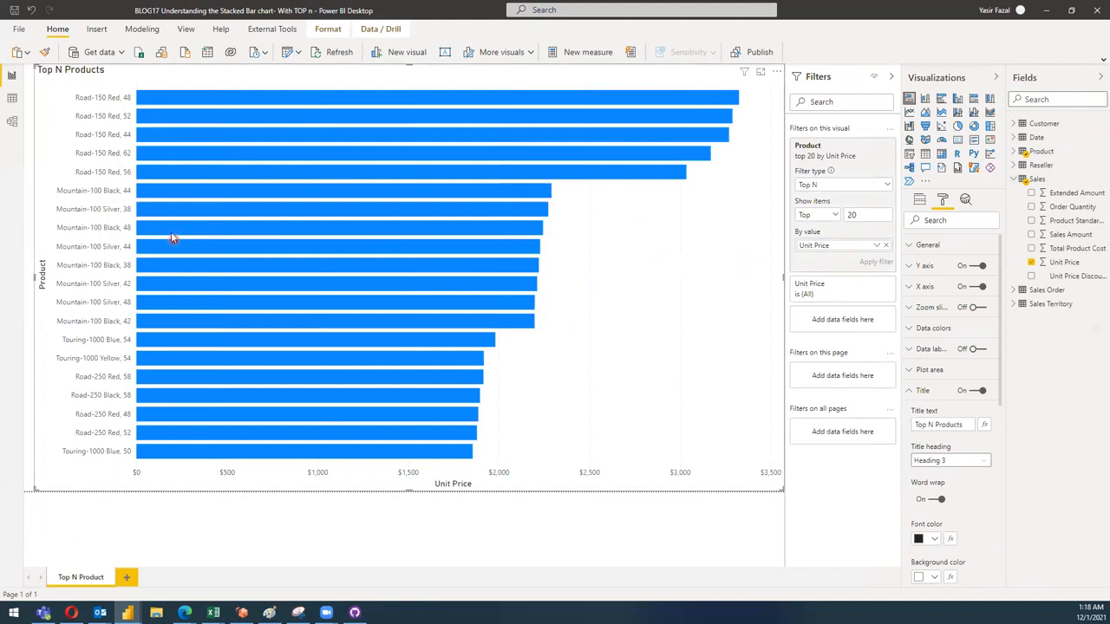
# Set the Product filter to show only the top 1 item, apply it and inspect the bar's value
pyautogui.click(133, 299)
pyautogui.click(130, 108)
pyautogui.click(861, 216)
pyautogui.press('BackSpace')
pyautogui.press('BackSpace')
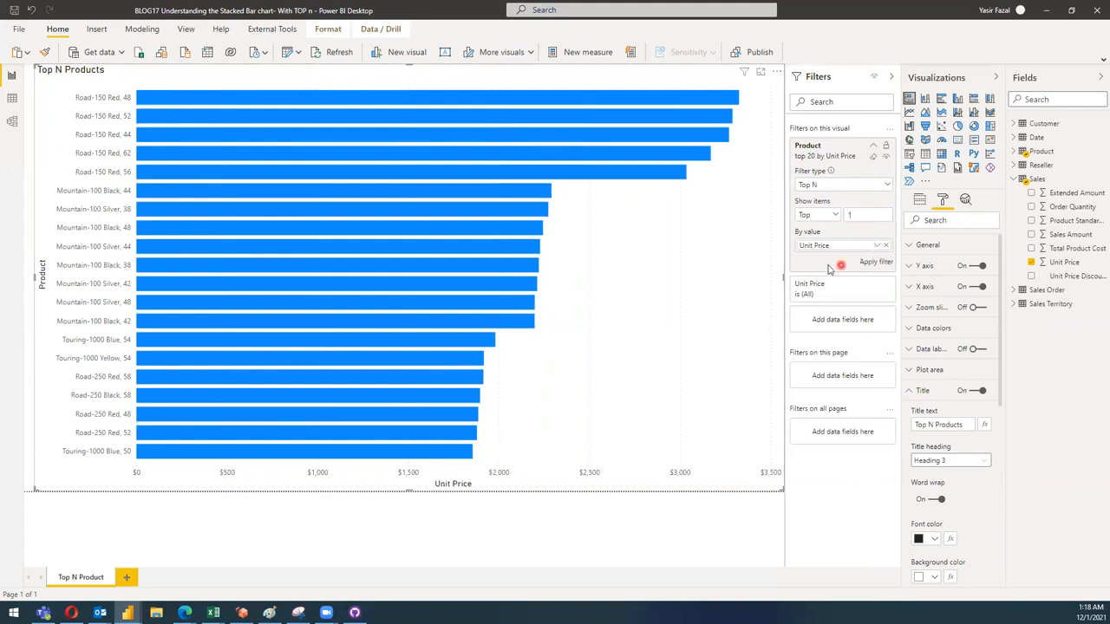
pyautogui.click(882, 263)
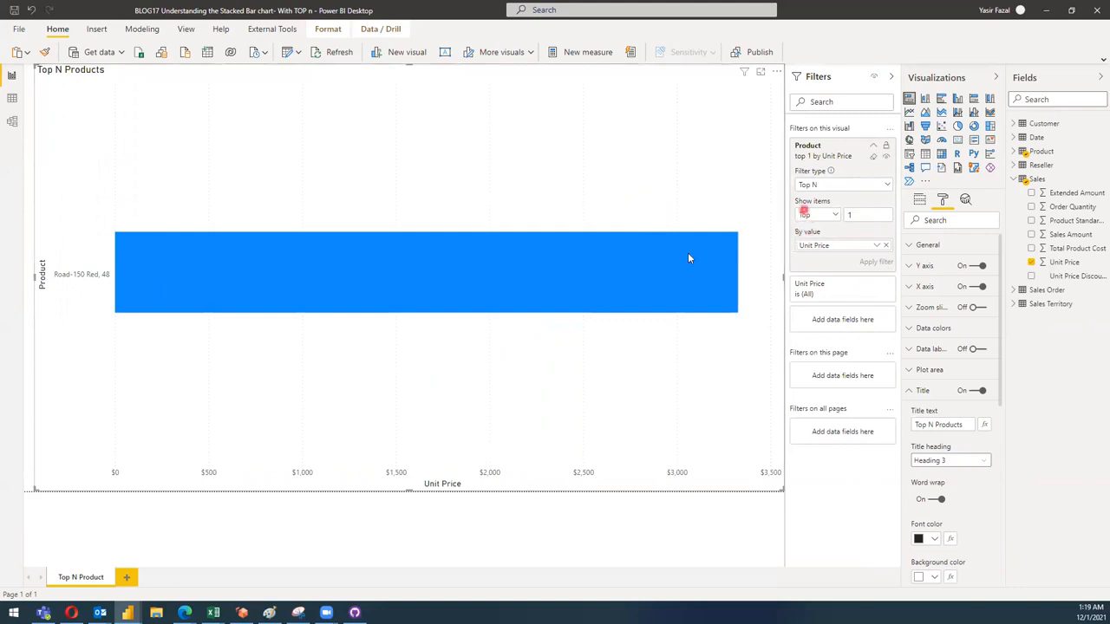
pyautogui.moveTo(650, 239)
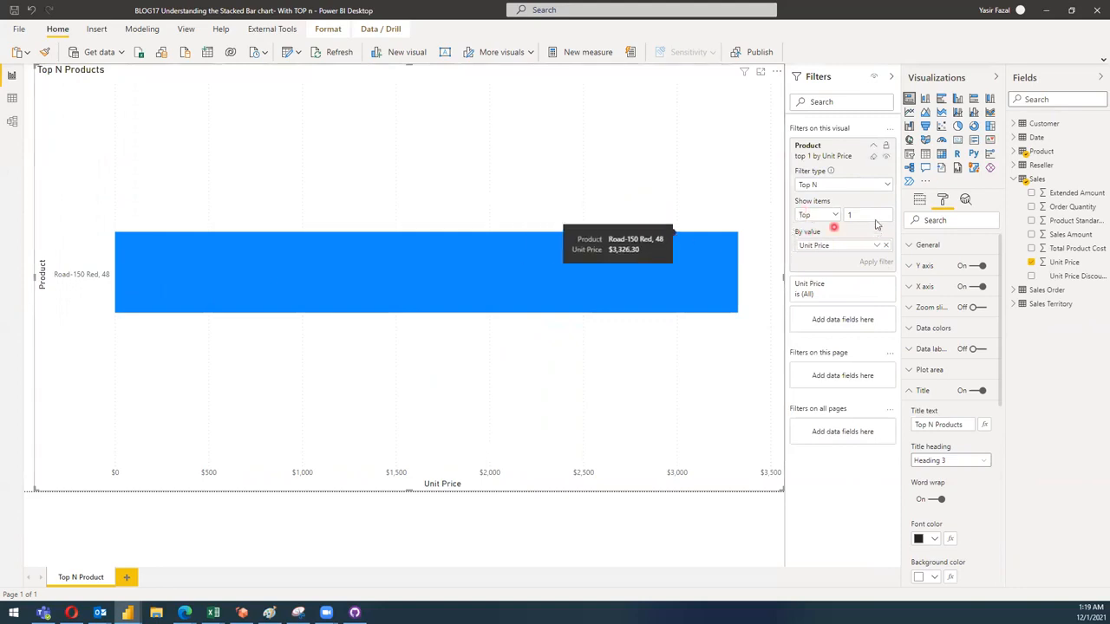
# Switch the Product filter's shown items from Top to Bottom and apply the filter
pyautogui.click(830, 217)
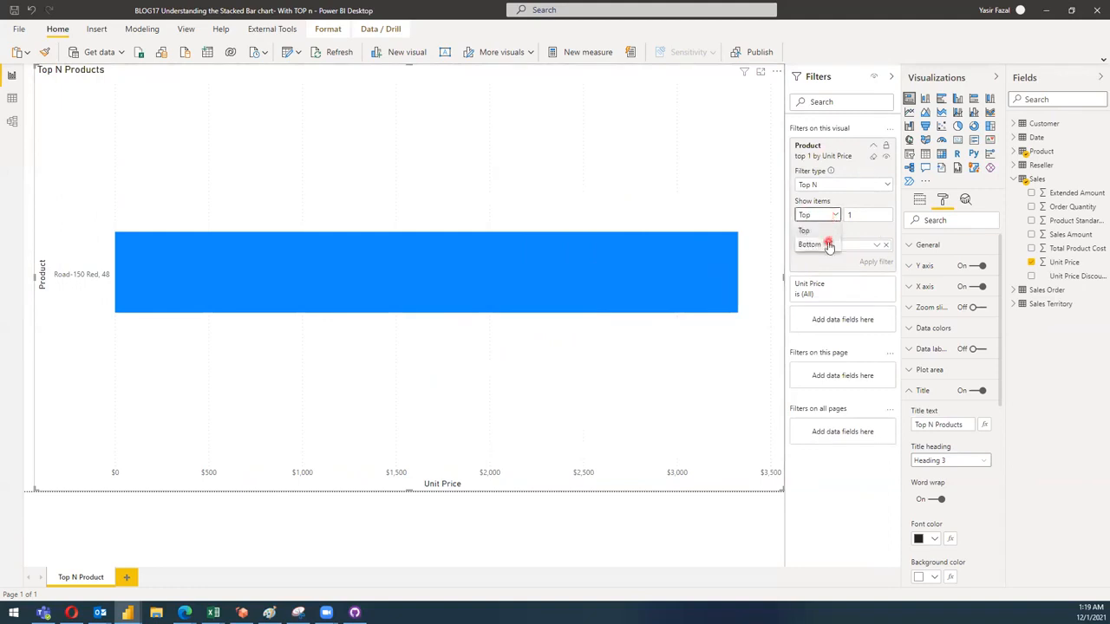
pyautogui.click(823, 246)
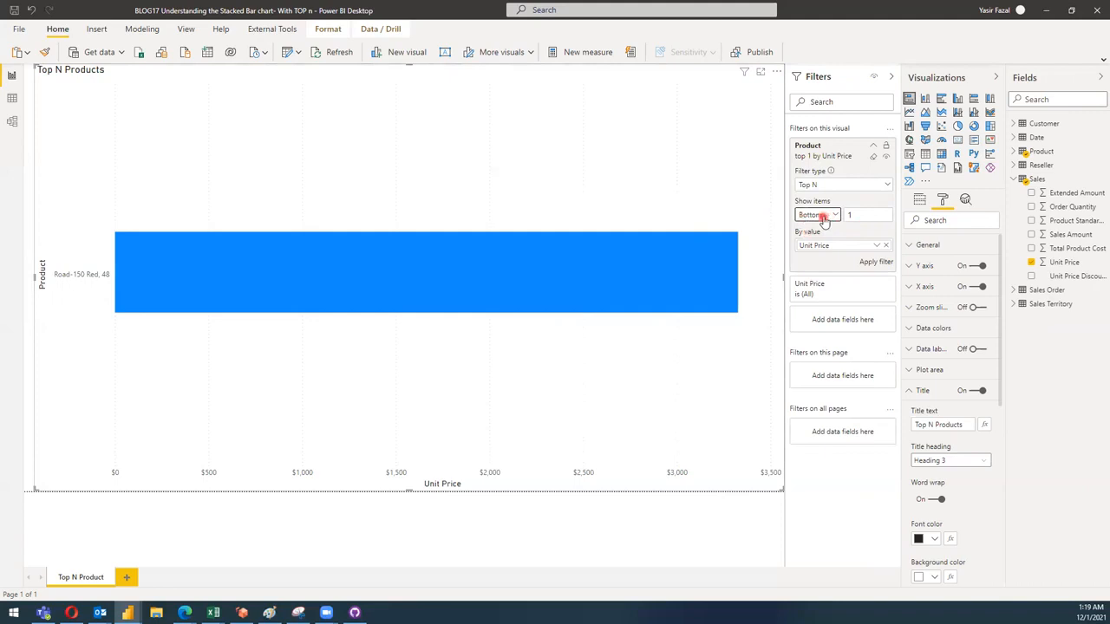
pyautogui.click(876, 264)
pyautogui.click(876, 263)
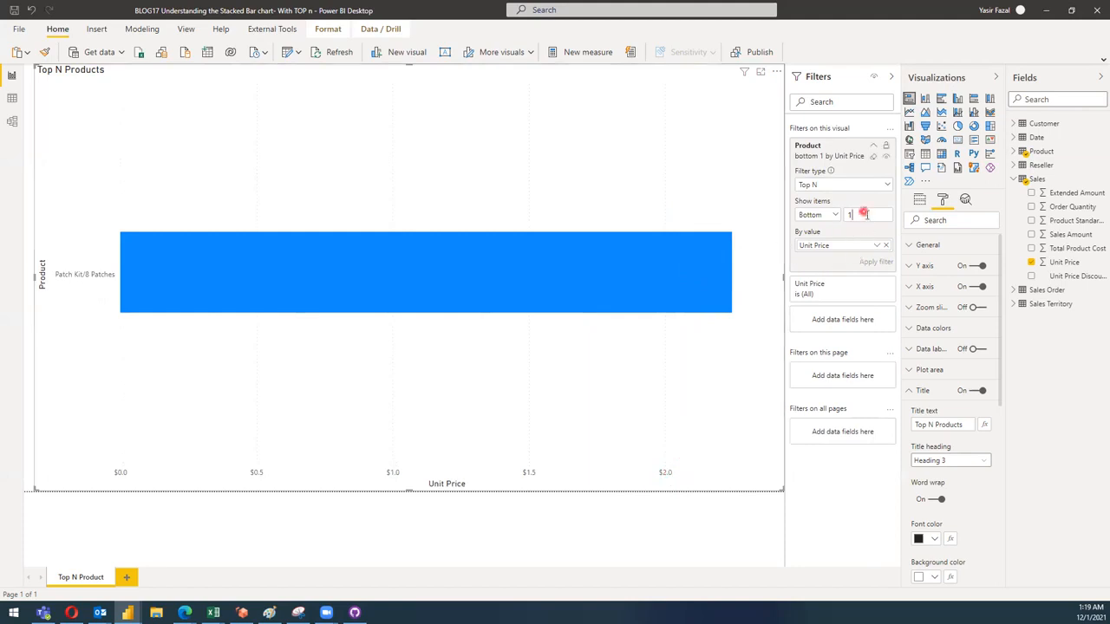
# Set the Product filter to the bottom 10 items, apply it and inspect the Mountain Bike Socks, M bar
pyautogui.write('0')
pyautogui.click(886, 263)
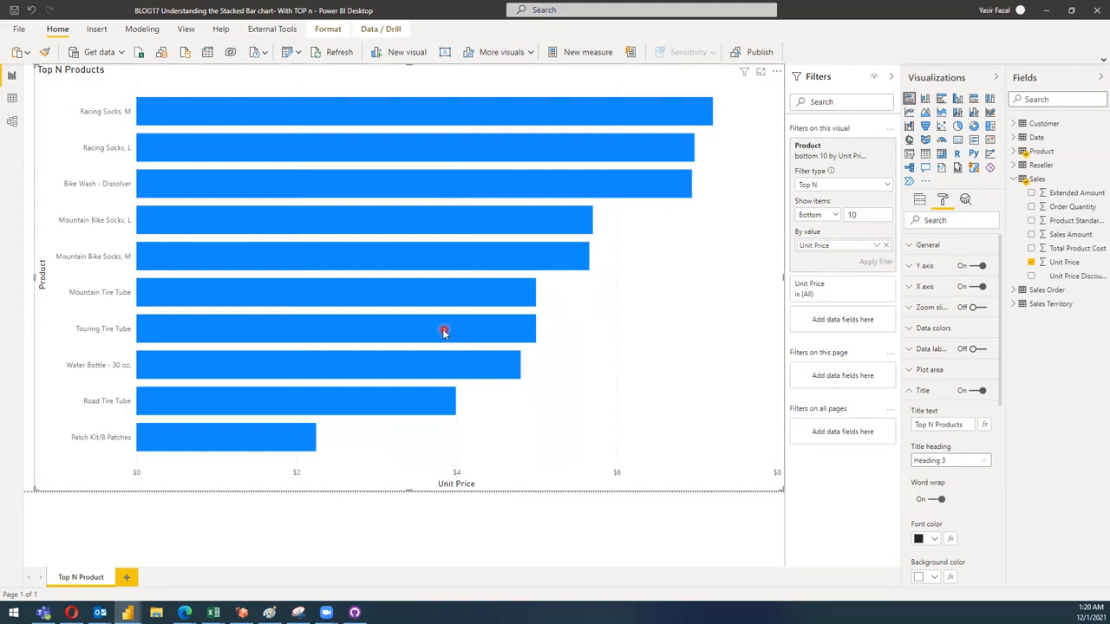
pyautogui.moveTo(380, 261)
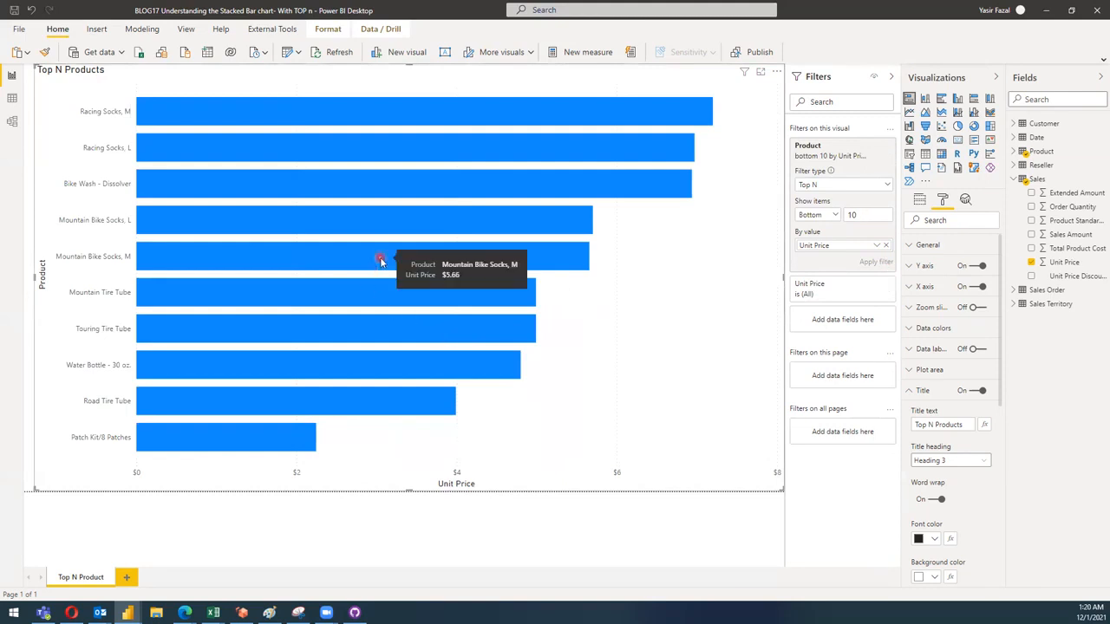